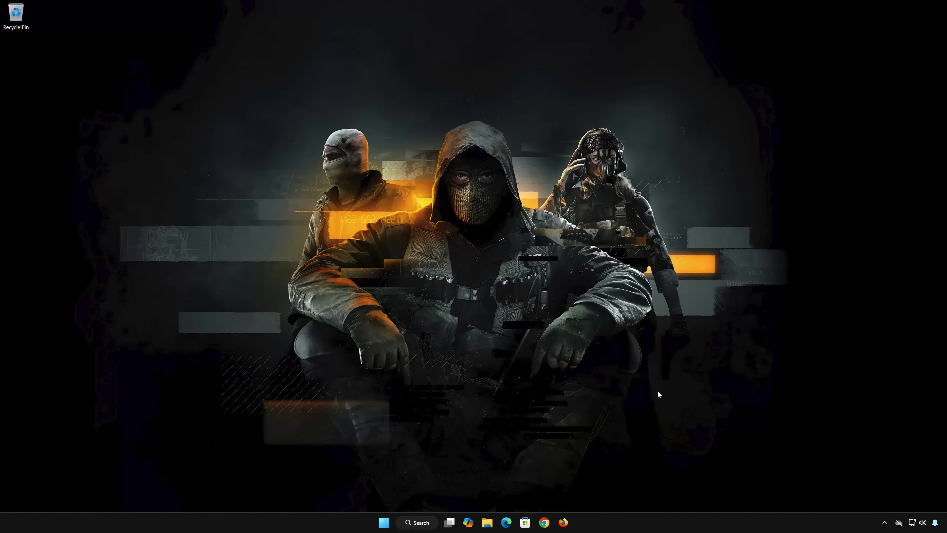
# Delete the Call of Duty folder from Documents in File Explorer.
pyautogui.press('super+e')
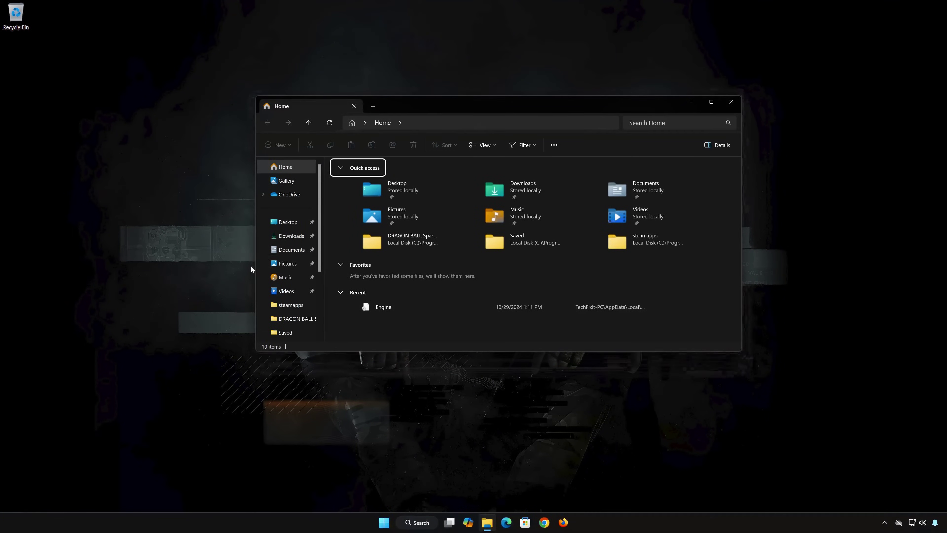
pyautogui.click(304, 253)
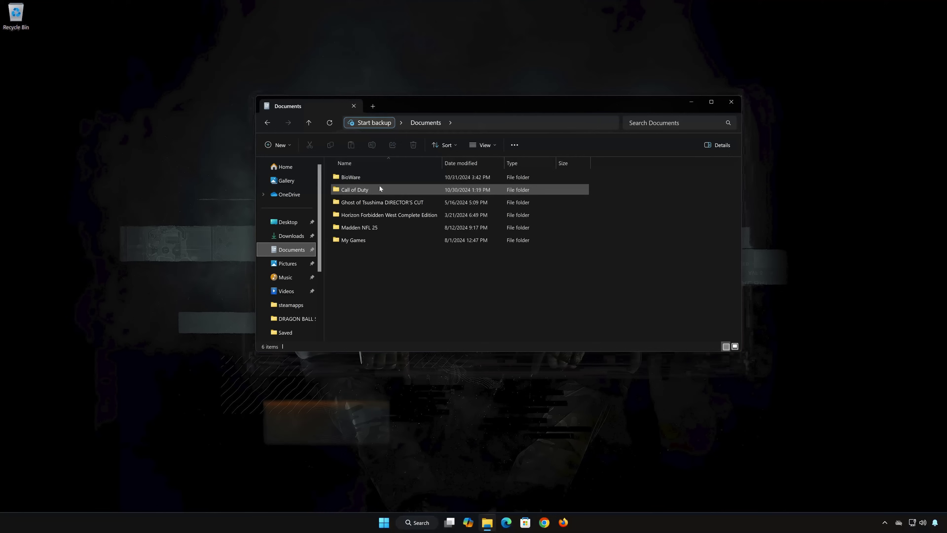
pyautogui.rightClick(379, 188)
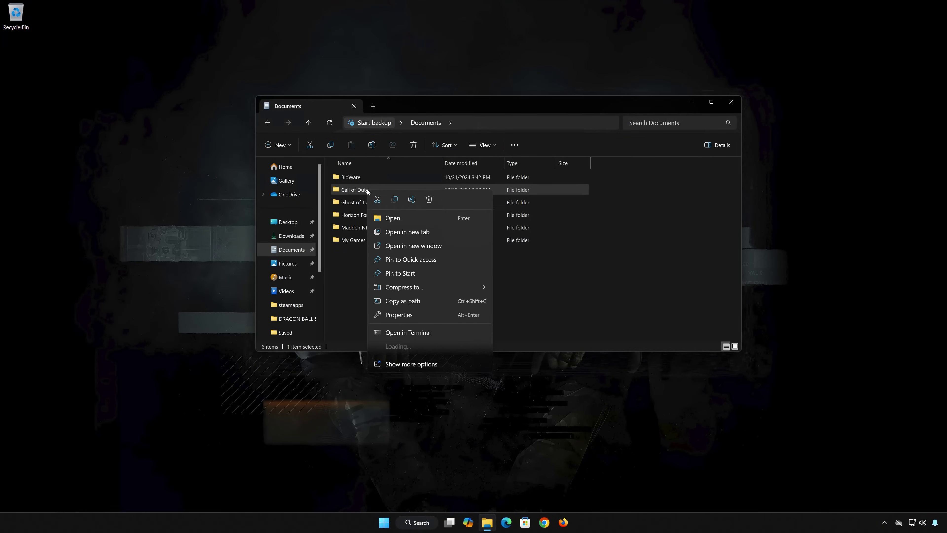
pyautogui.click(428, 200)
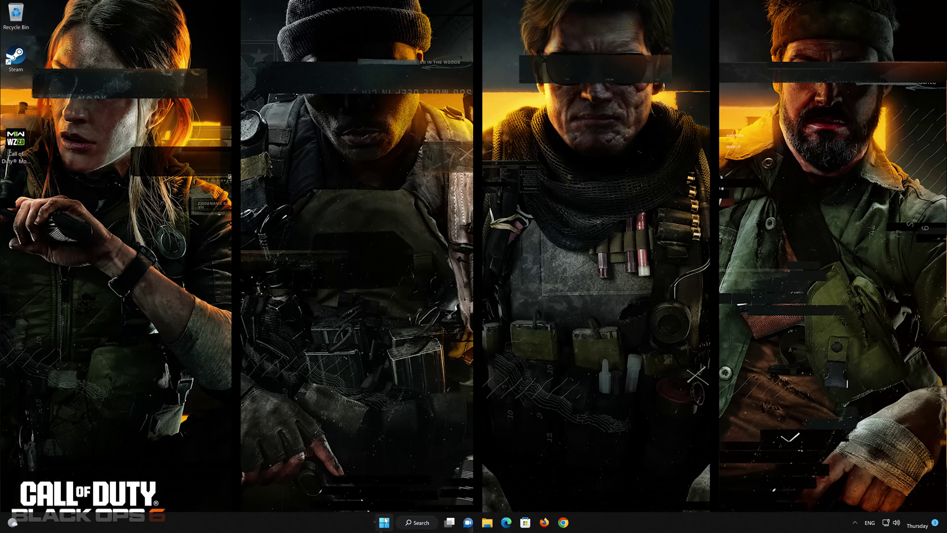
# Launch Control Panel from a Start search and go to Network and Internet > Network and Sharing Center.
pyautogui.click(384, 522)
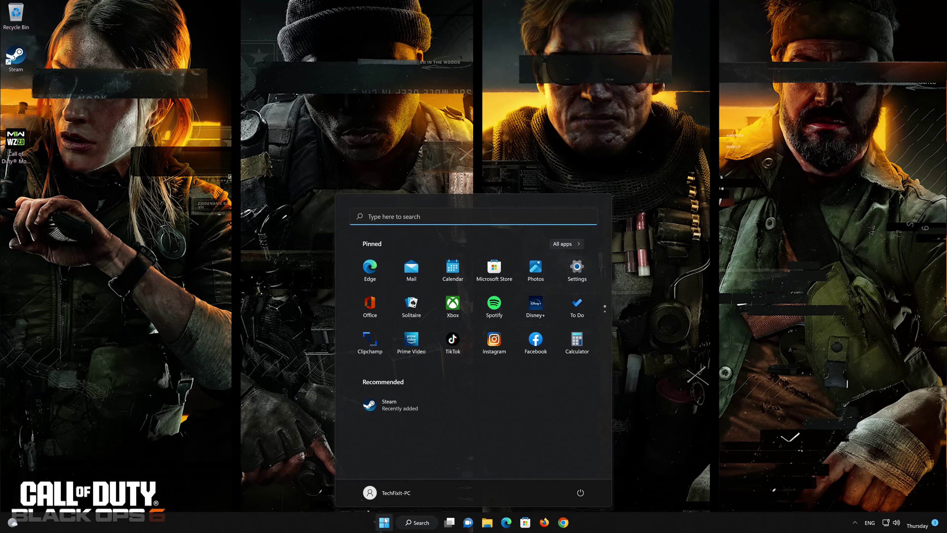
pyautogui.write('control panel')
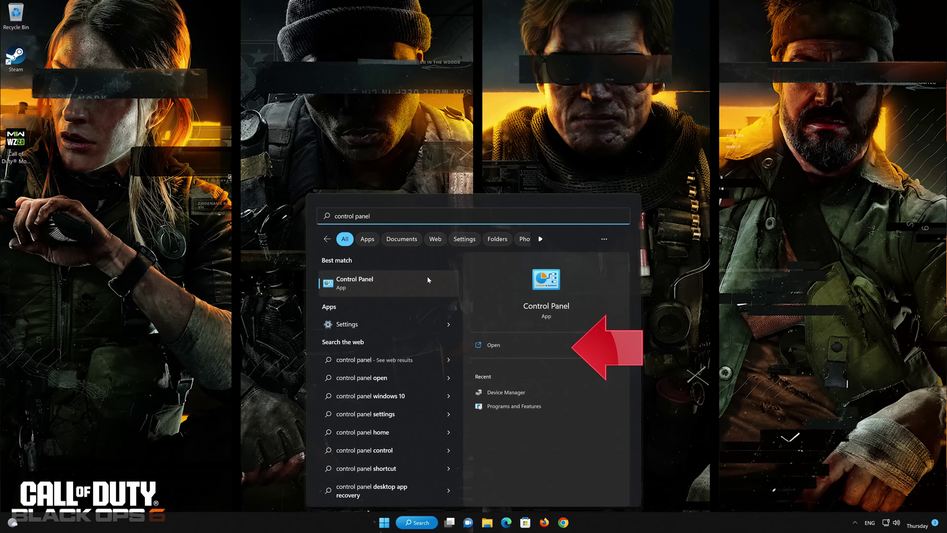
pyautogui.click(381, 283)
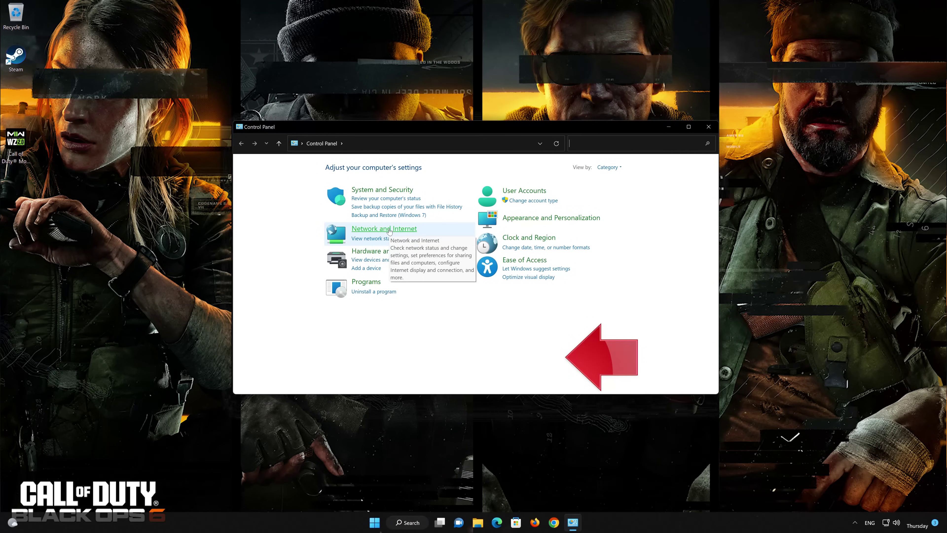
pyautogui.click(389, 229)
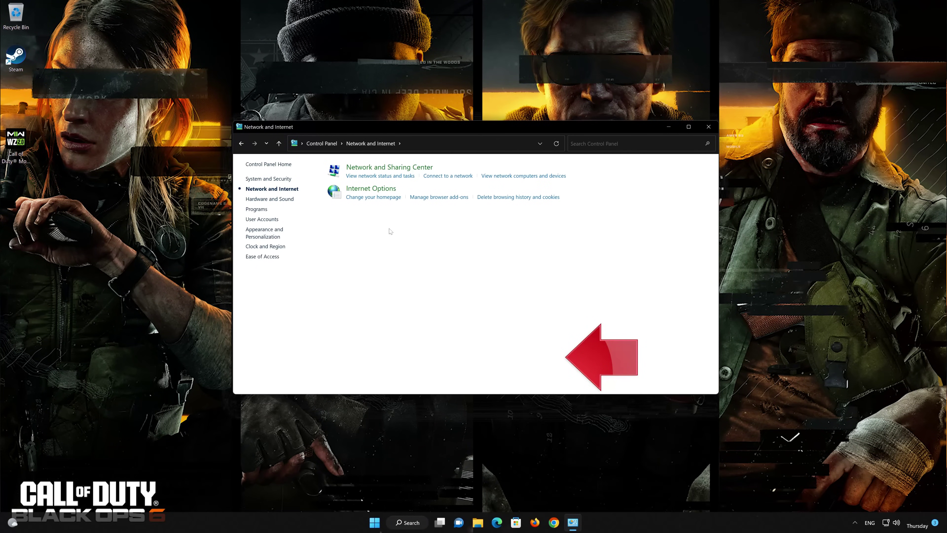
pyautogui.click(400, 170)
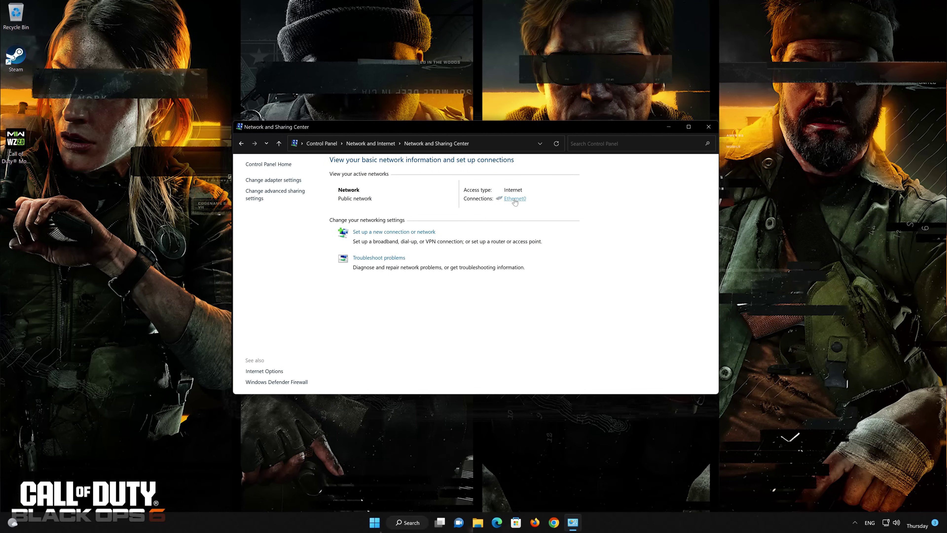
# Bring up the Internet Protocol Version 4 (TCP/IPv4) properties for the Ethernet0 connection.
pyautogui.click(515, 200)
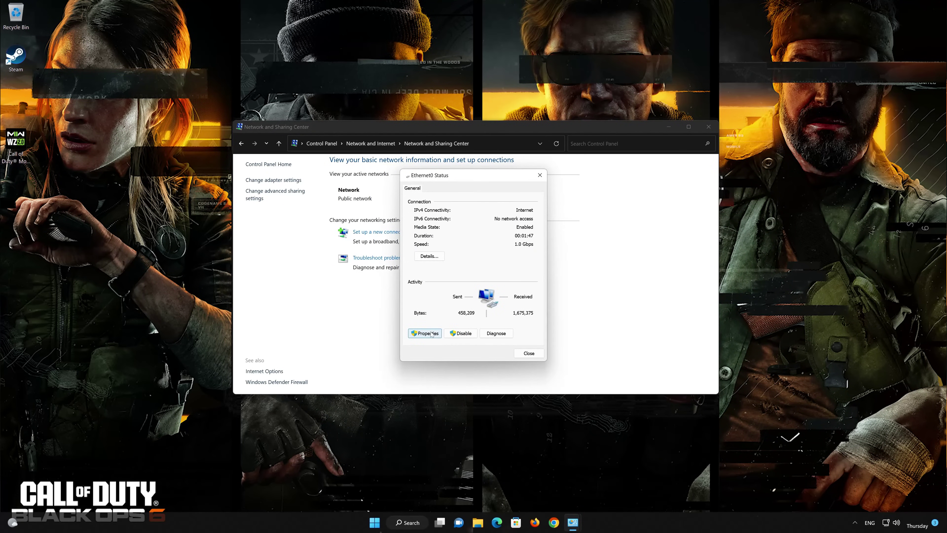
pyautogui.click(428, 333)
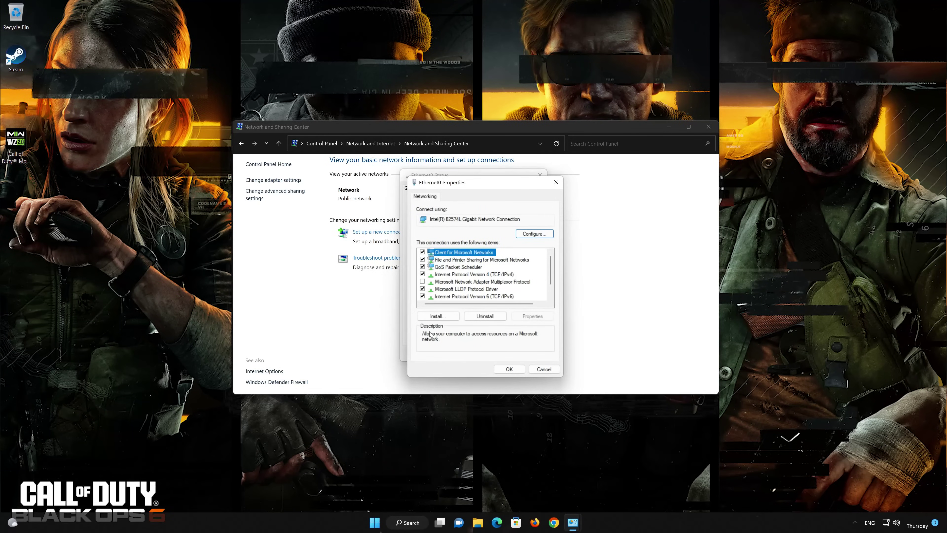
pyautogui.click(430, 275)
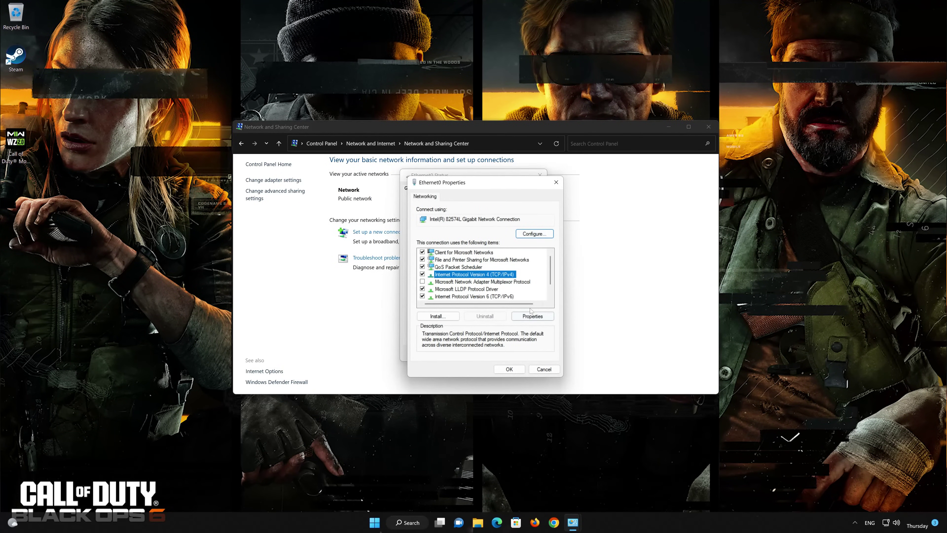
pyautogui.click(529, 316)
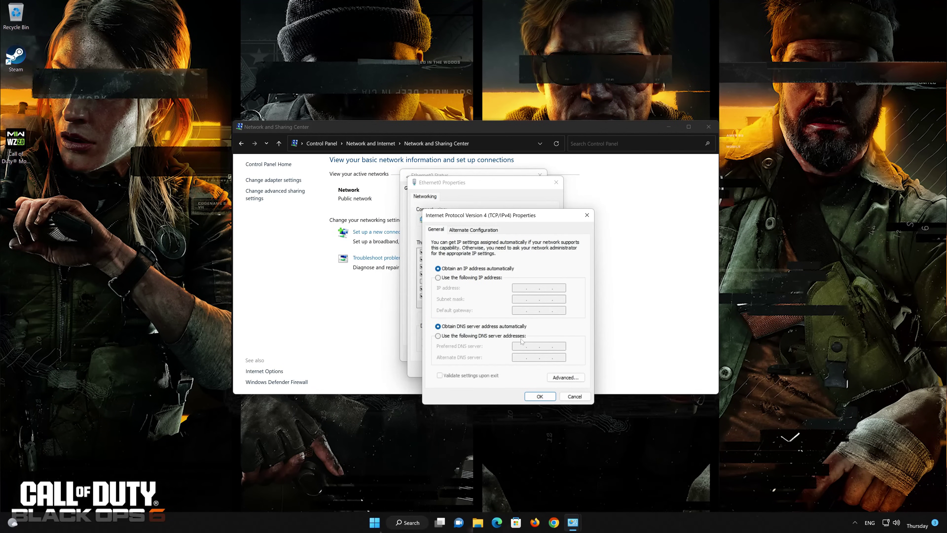
# Set Ethernet0's DNS servers to 8.8.8.8 and 8.8.4.4, then close its Properties and Status windows.
pyautogui.click(438, 336)
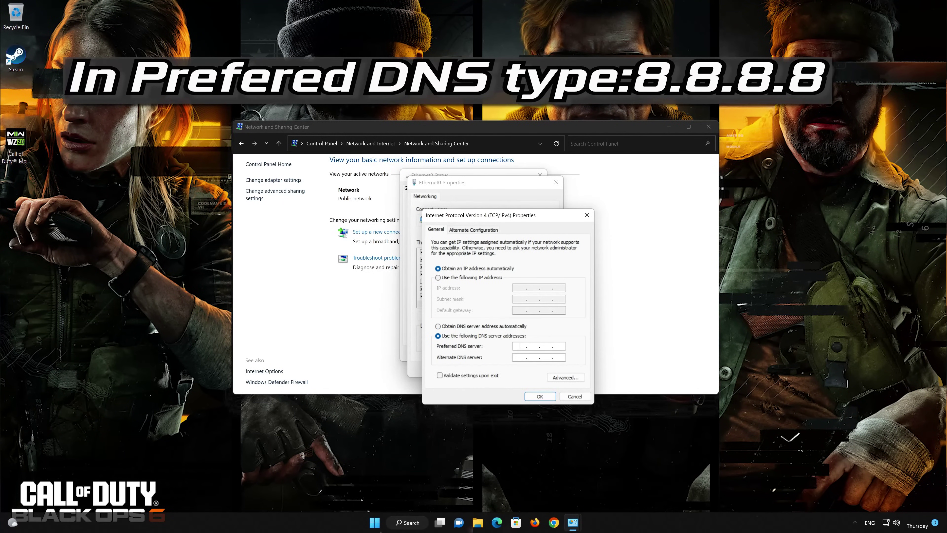
pyautogui.write('8.8')
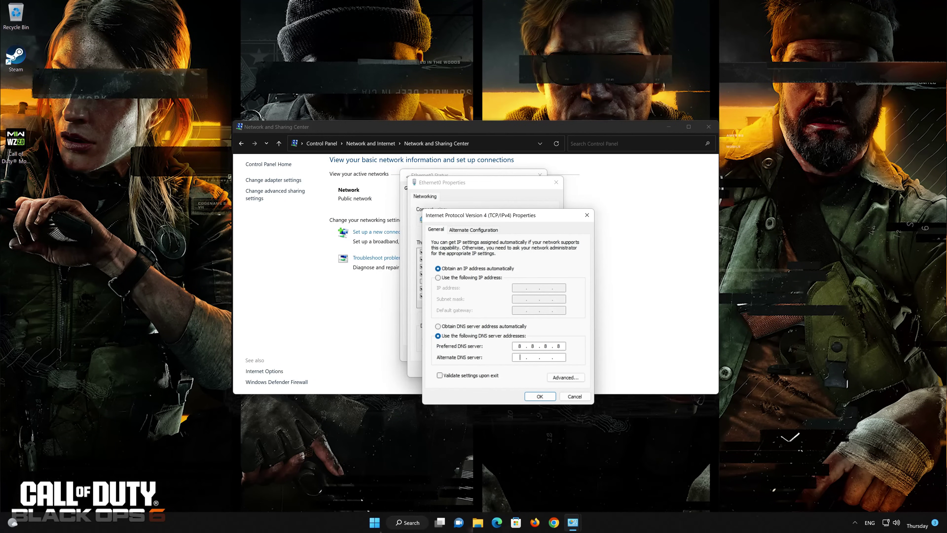
pyautogui.click(519, 357)
pyautogui.write('8.8.4.4')
pyautogui.click(540, 396)
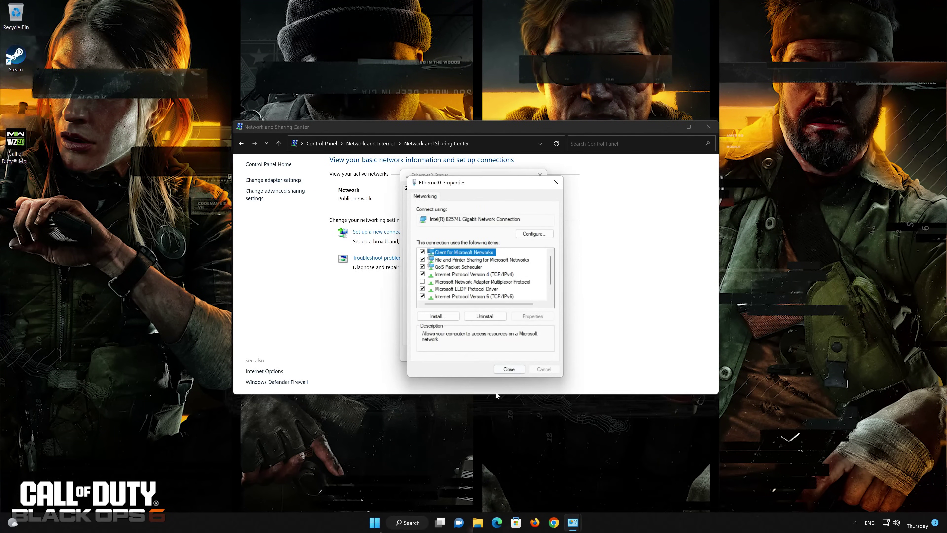
pyautogui.click(512, 371)
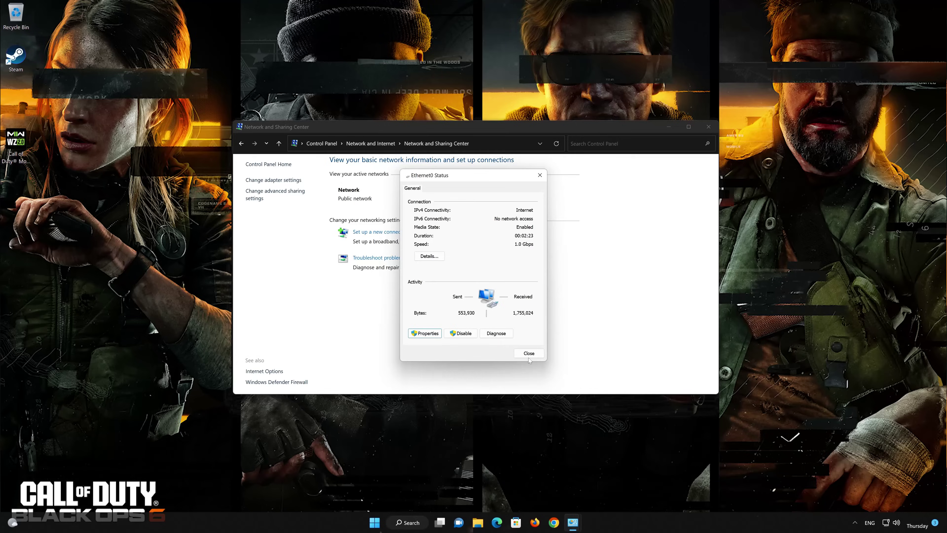
pyautogui.click(529, 353)
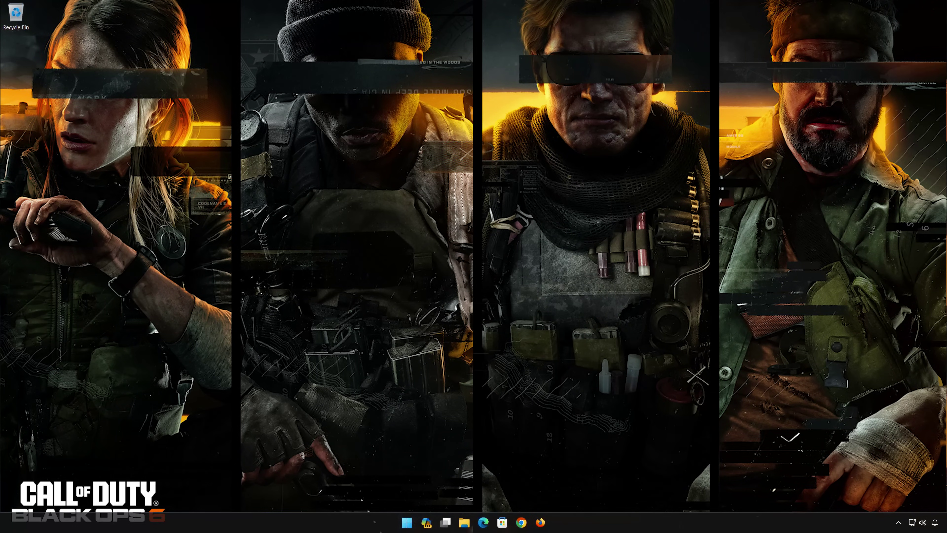
# Run Command Prompt as administrator from a Start search for cmd and centre its window.
pyautogui.click(407, 521)
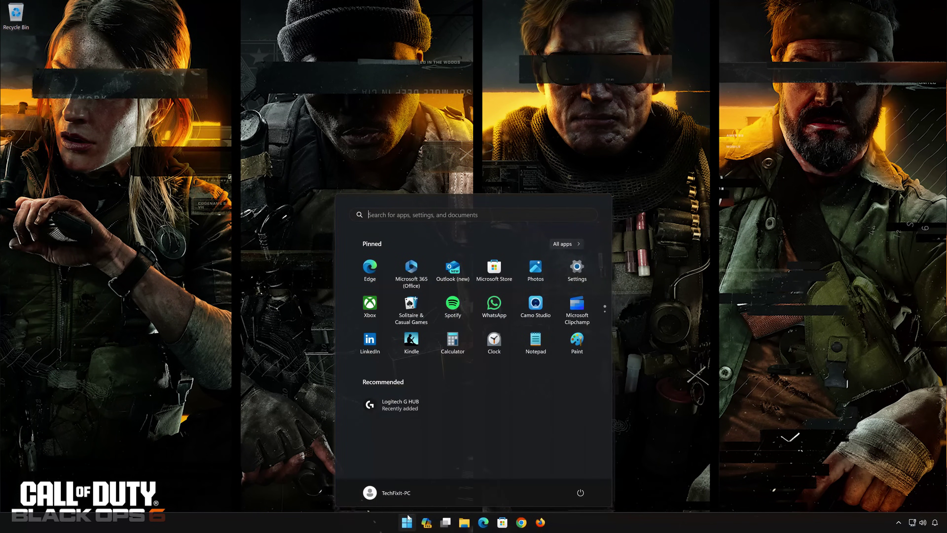
pyautogui.write('cmd')
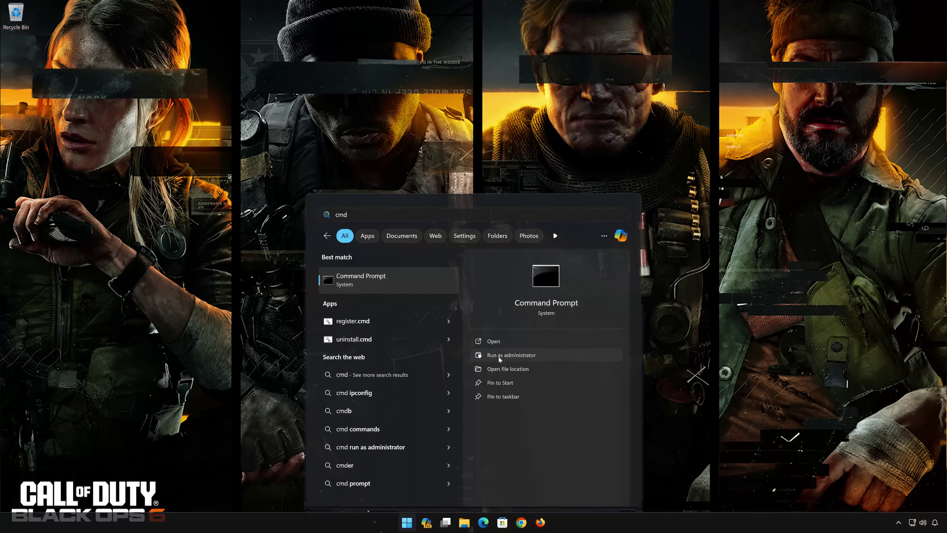
pyautogui.click(555, 356)
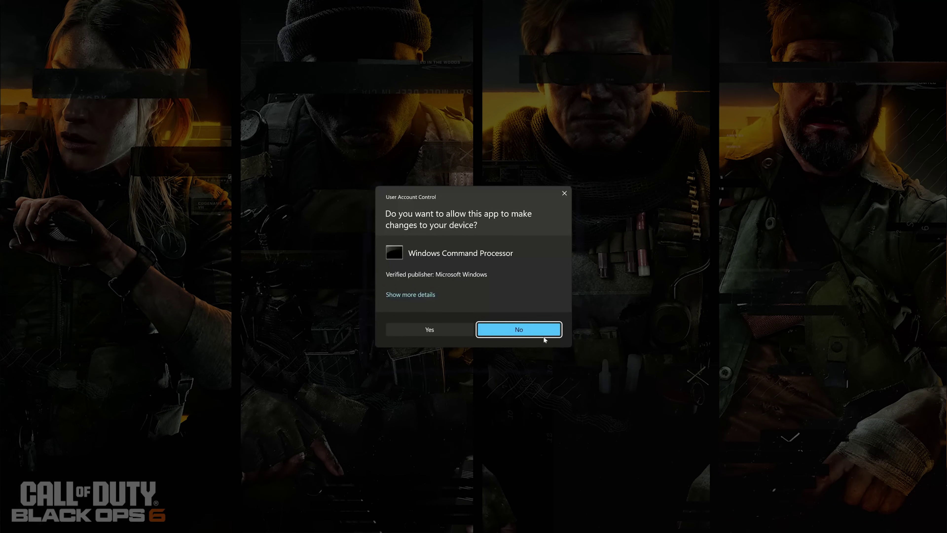
pyautogui.click(429, 330)
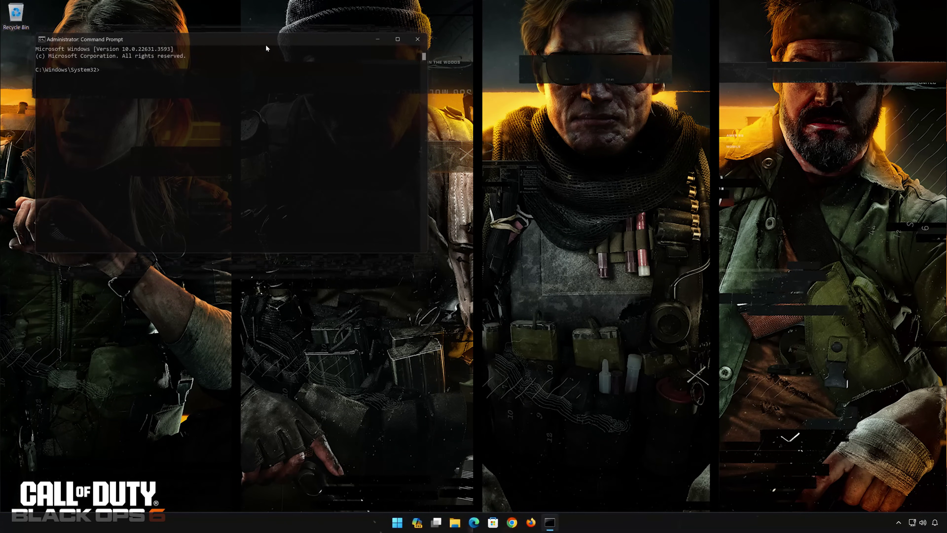
pyautogui.moveTo(266, 48); pyautogui.dragTo(518, 113)
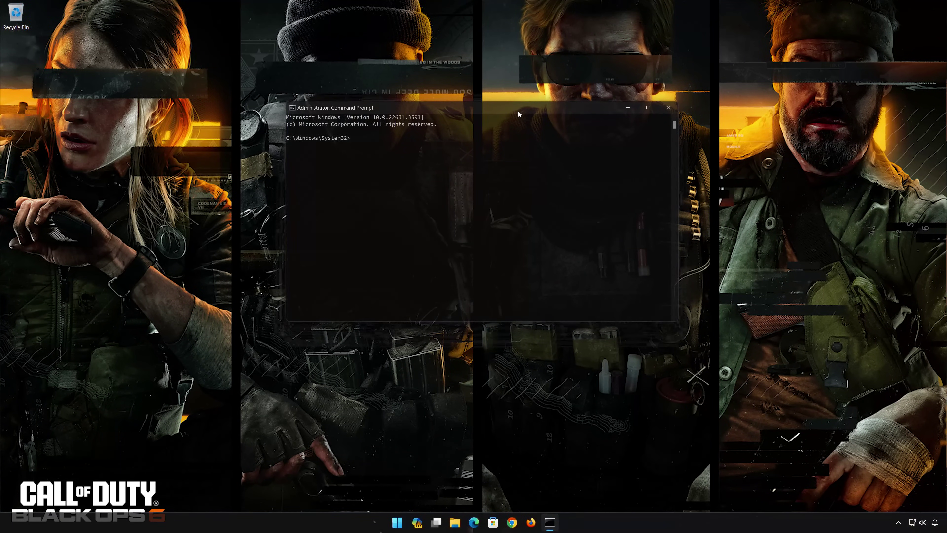
# Run ipconfig /release, then type ipconfig /renew at the new prompt.
pyautogui.write('ipconf')
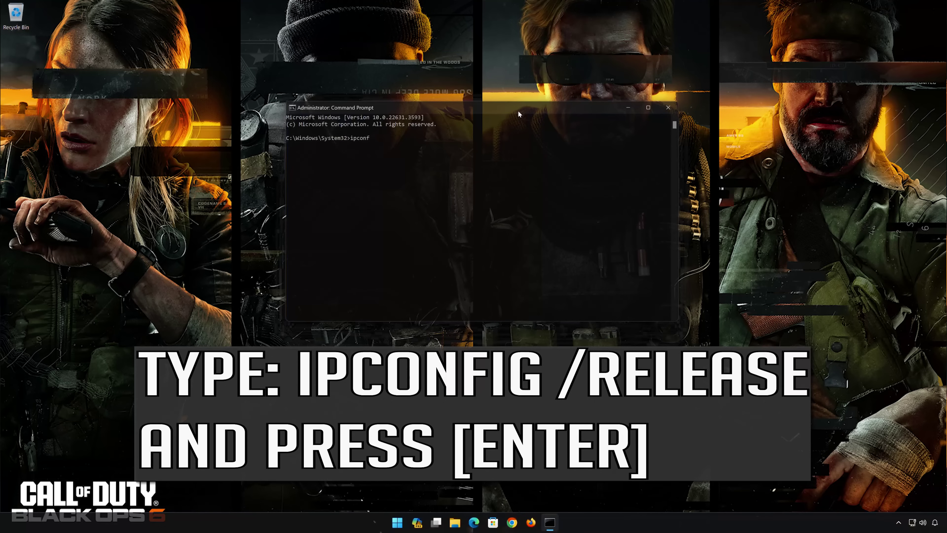
pyautogui.write('ig /re')
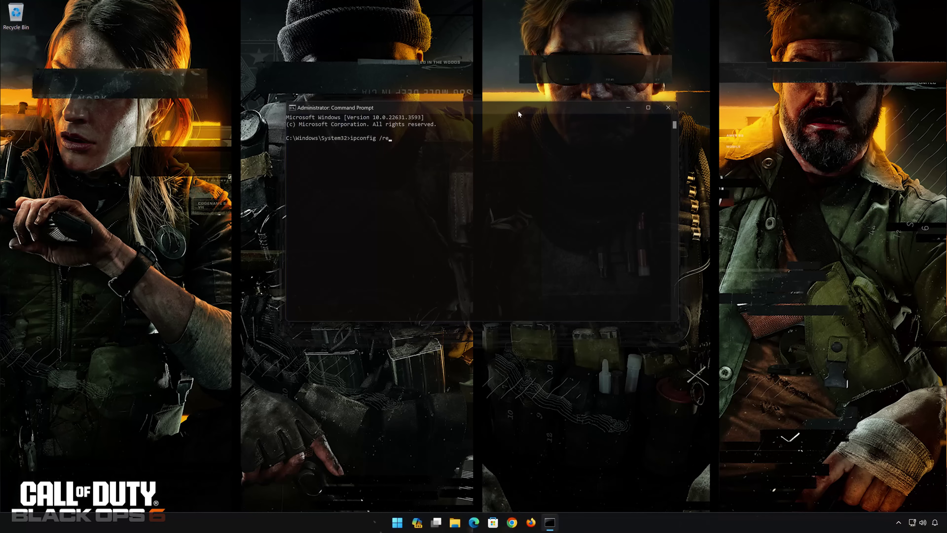
pyautogui.write('lease')
pyautogui.press('Return')
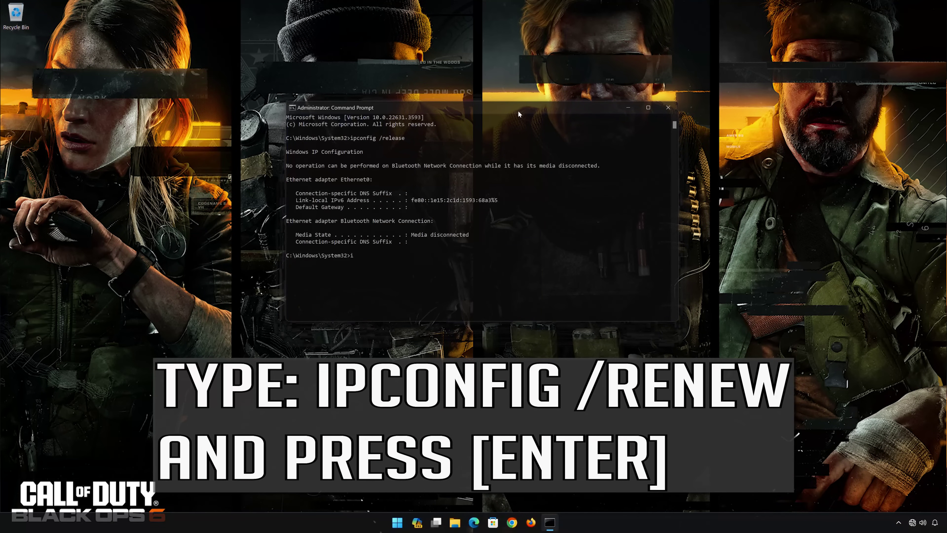
pyautogui.write('ipcon')
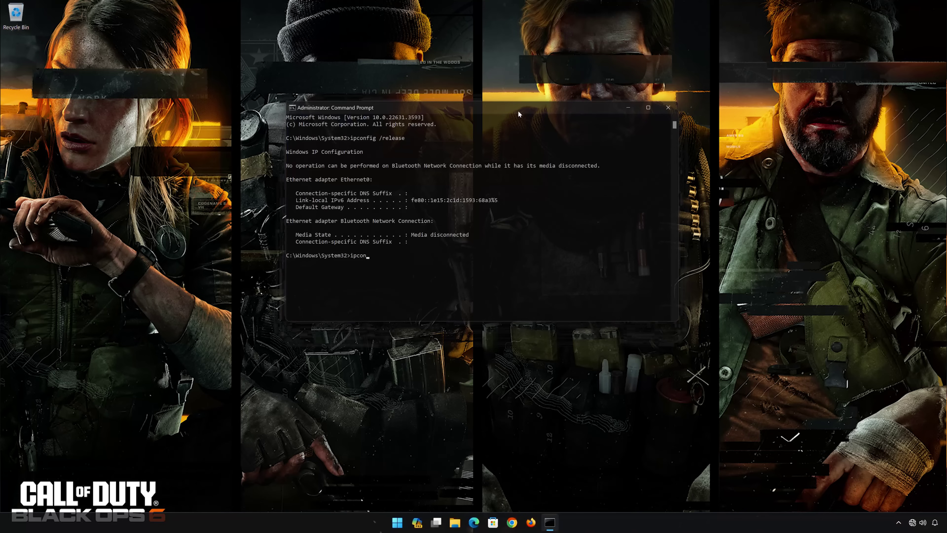
pyautogui.write('fig /renew')
# Run ipconfig /renew and ipconfig /flushdns, then type exit.
pyautogui.press('Return')
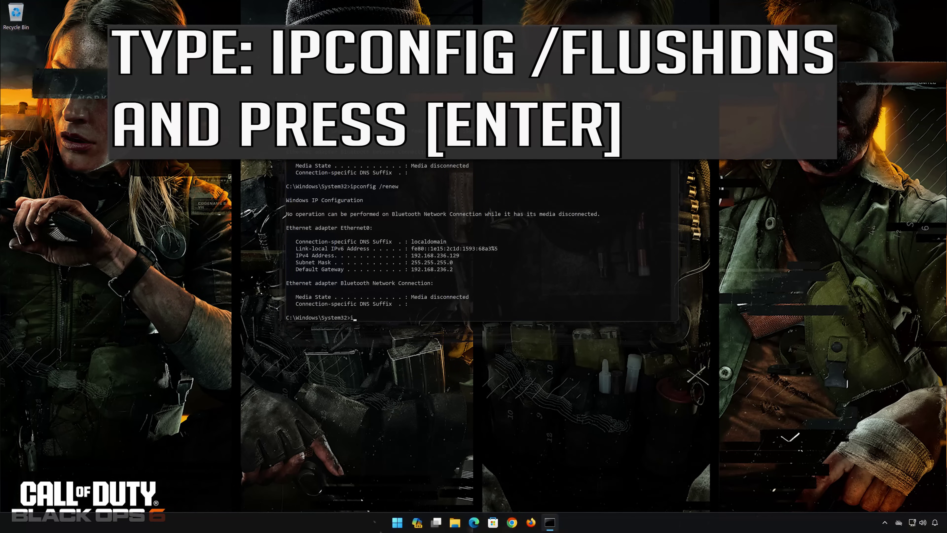
pyautogui.write('pconfig')
pyautogui.write('/flush')
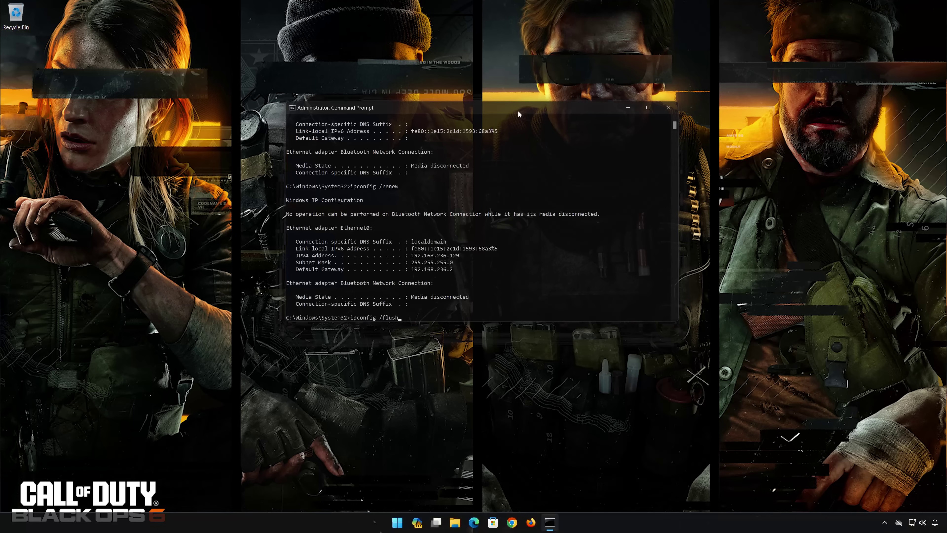
pyautogui.write('dns')
pyautogui.press('Return')
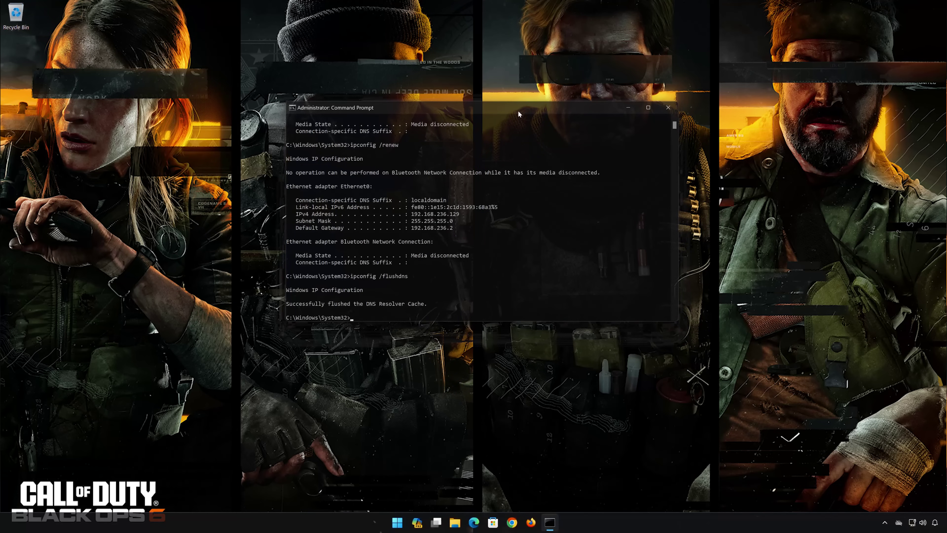
pyautogui.write('exit')
# Close Command Prompt and show the Start menu's power options, including Restart.
pyautogui.press('Return')
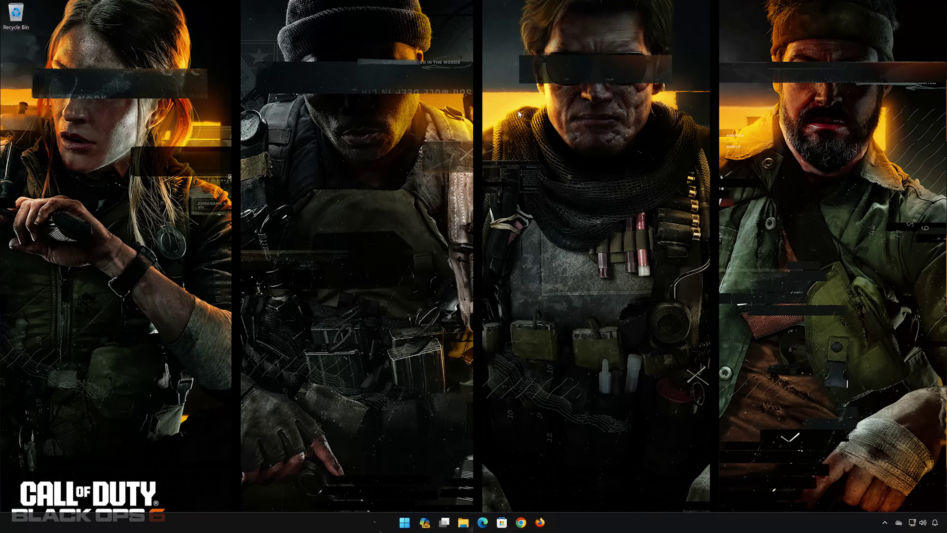
pyautogui.click(411, 526)
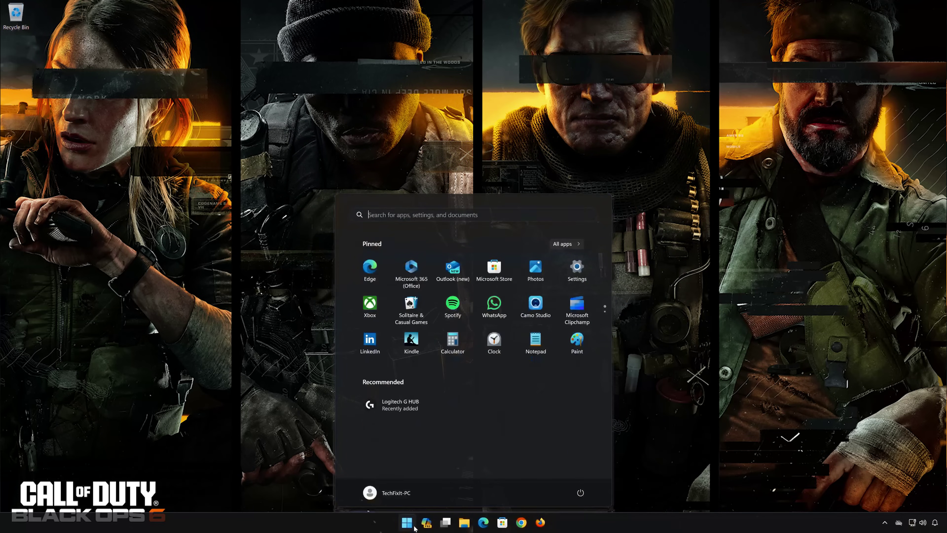
pyautogui.click(579, 494)
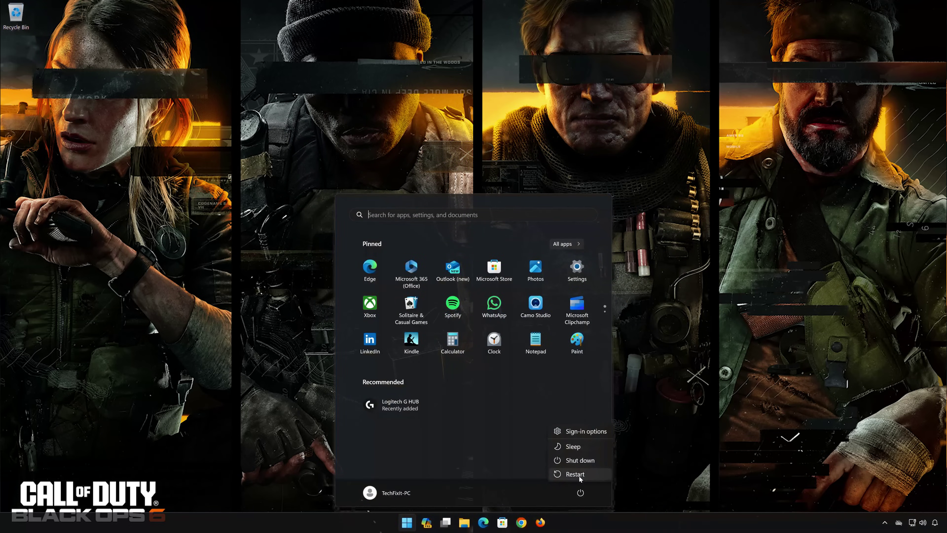